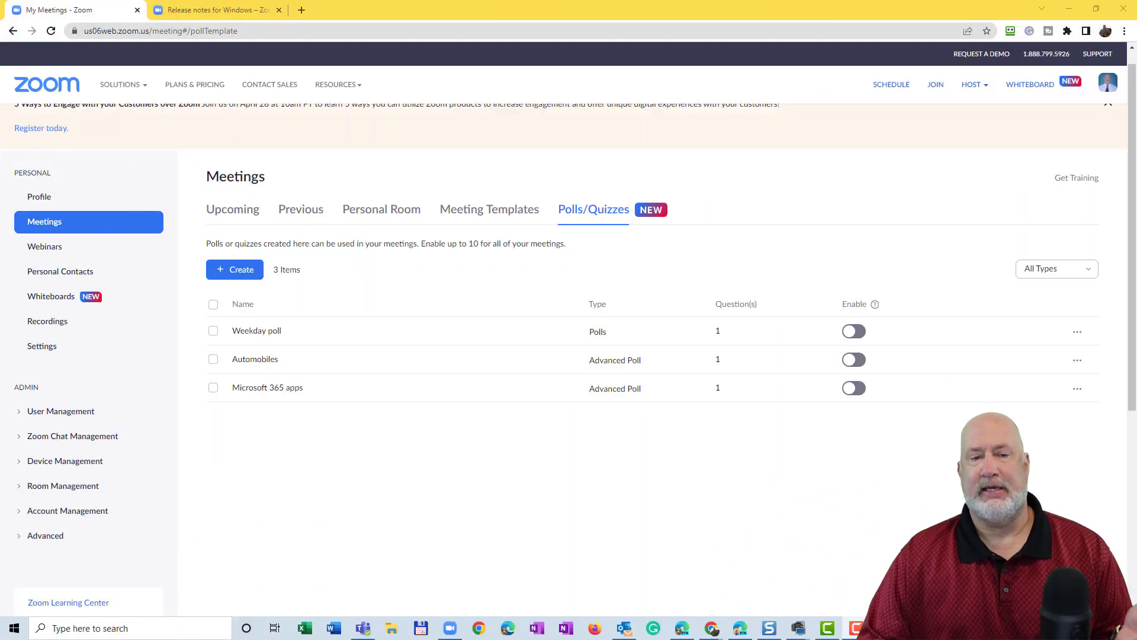
Look at the personal meeting room's polls, then return to the account polls library.
left_click(393, 215)
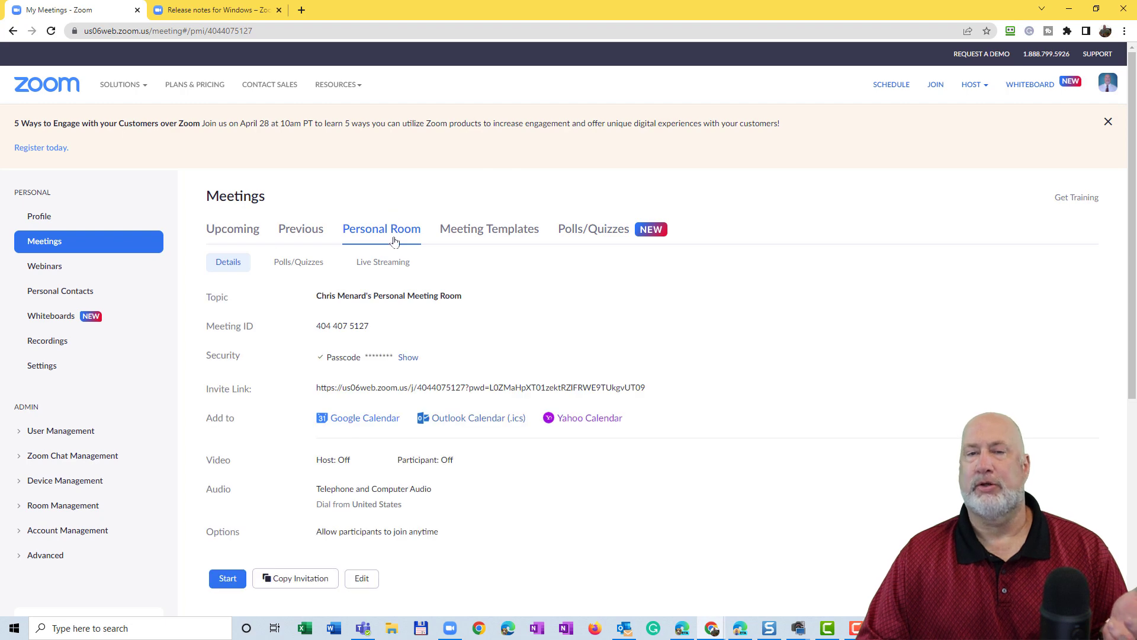
left_click(307, 262)
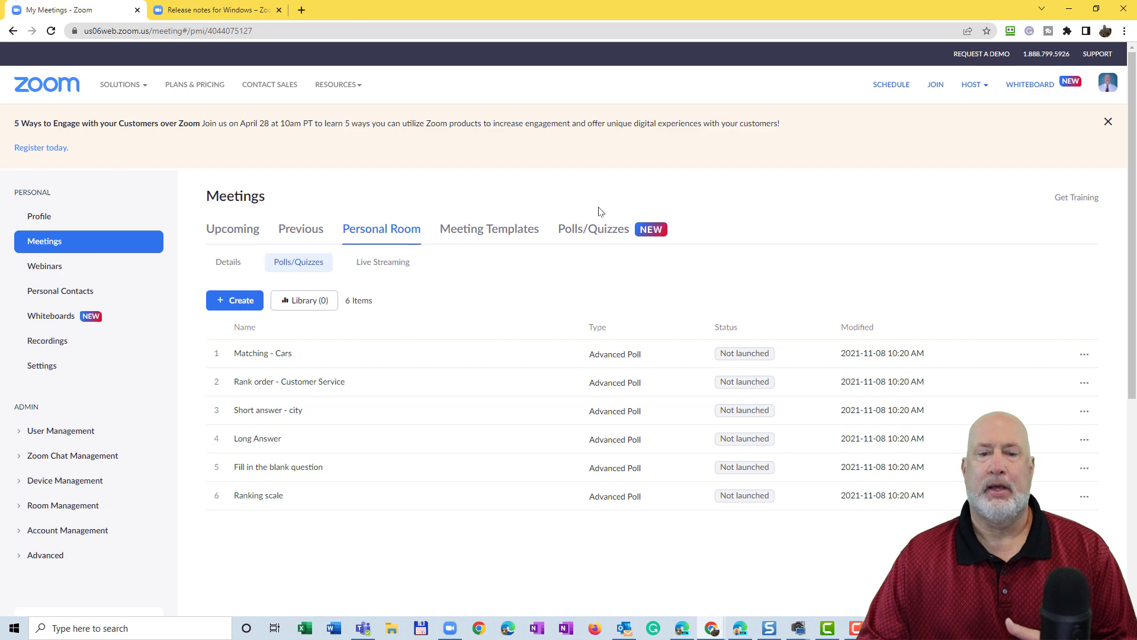
left_click(605, 236)
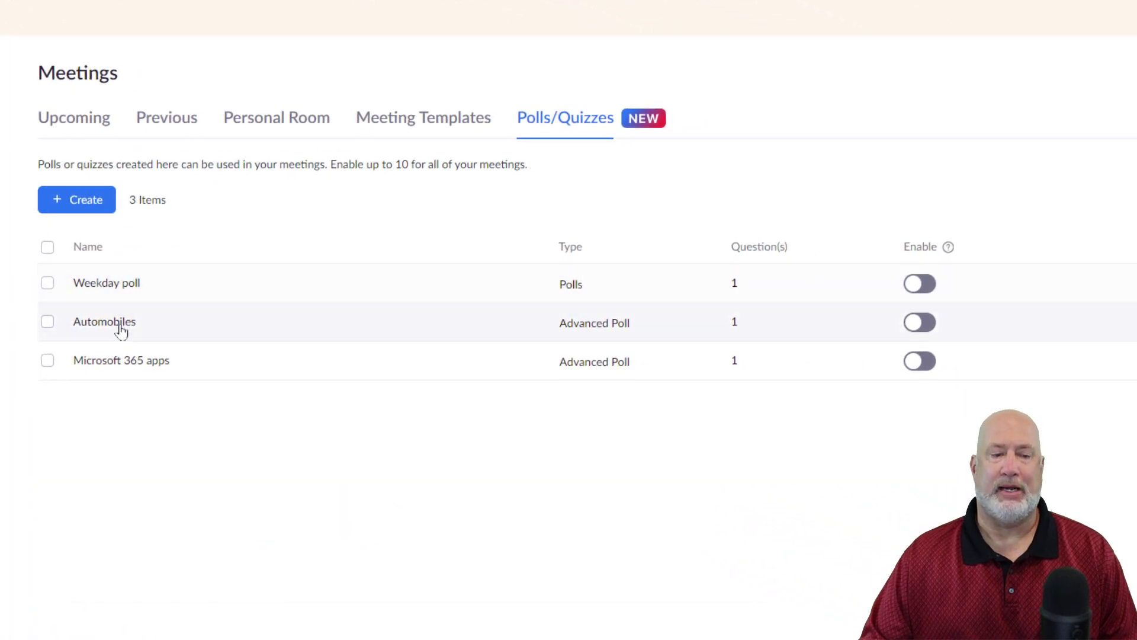
Enable the Weekday poll, Automobiles and Microsoft 365 apps polls, then bring up the Create choices.
left_click(922, 286)
left_click(922, 324)
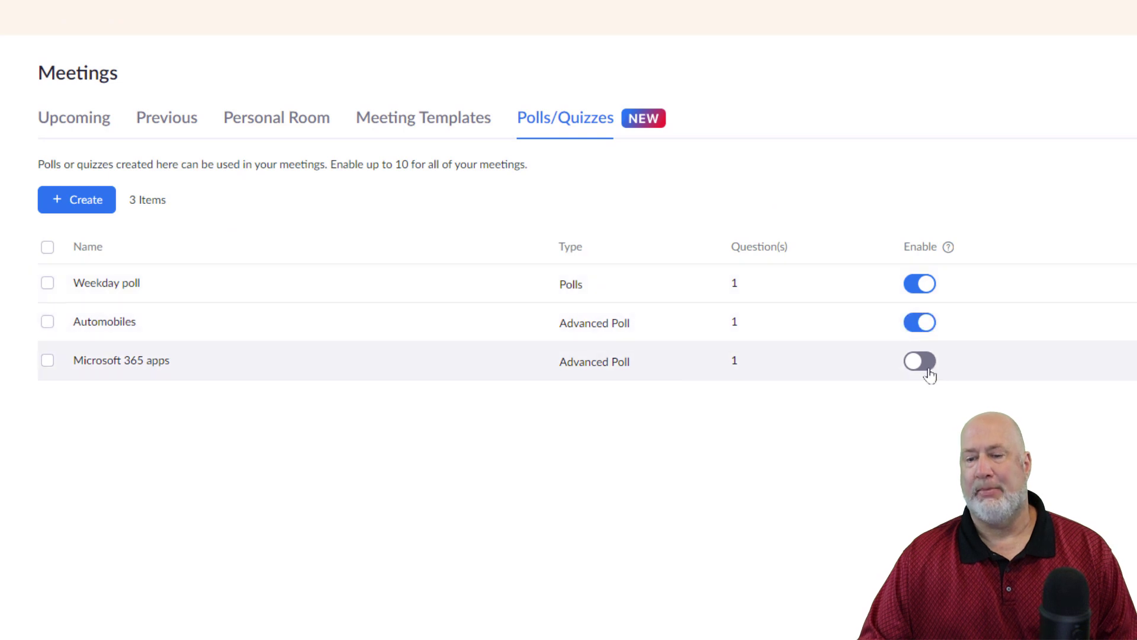
left_click(929, 372)
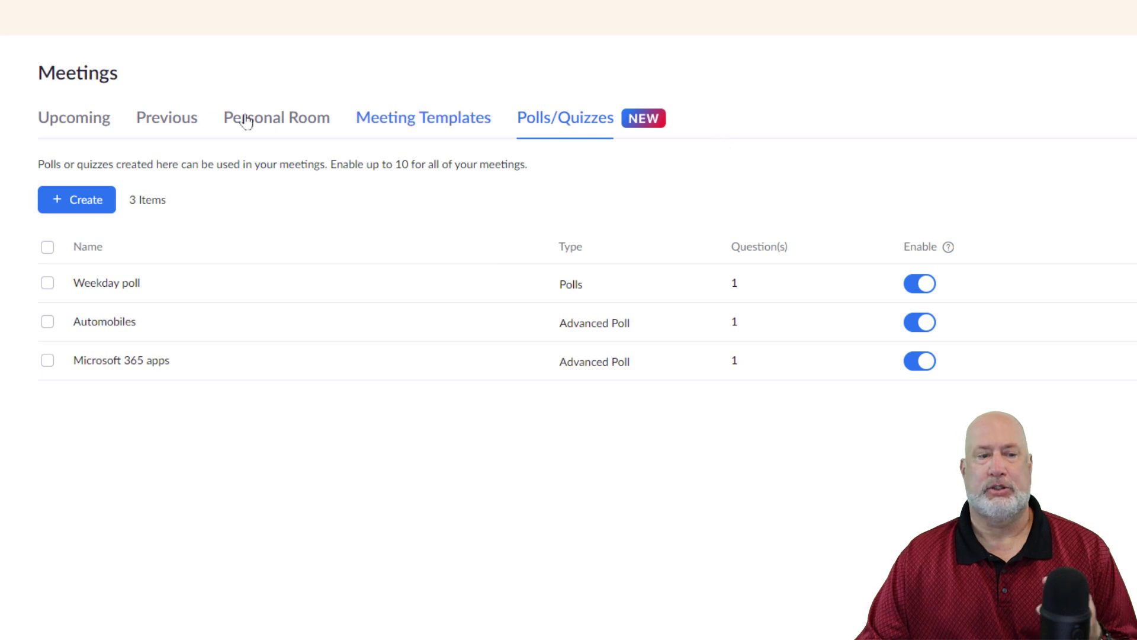
left_click(87, 202)
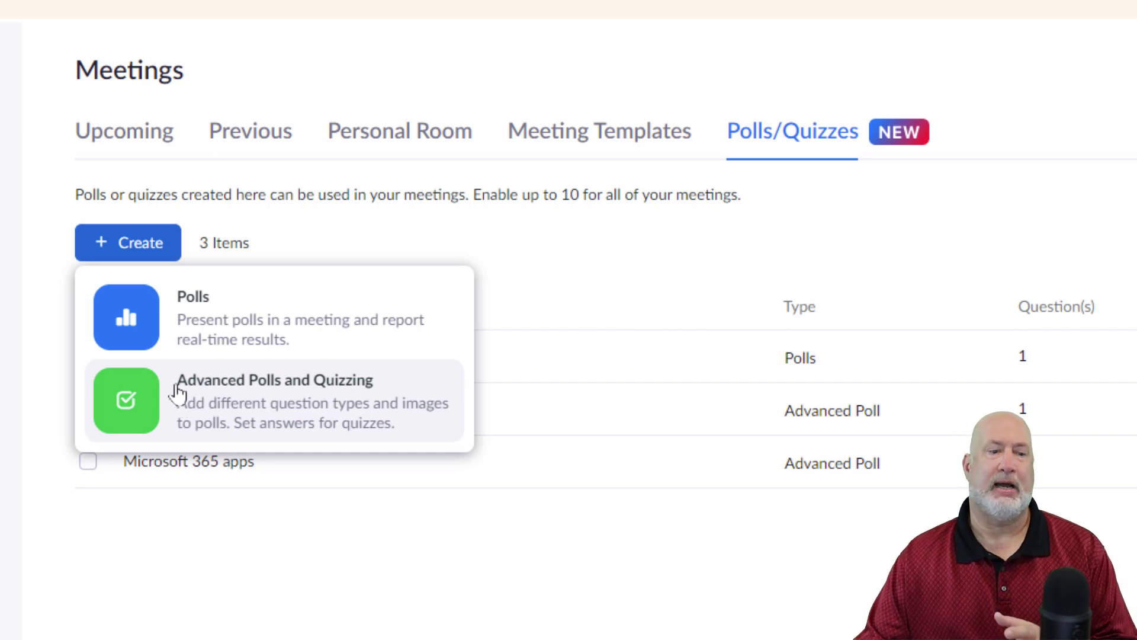
Start a basic poll draft, view its question types, and cancel it without saving.
left_click(144, 332)
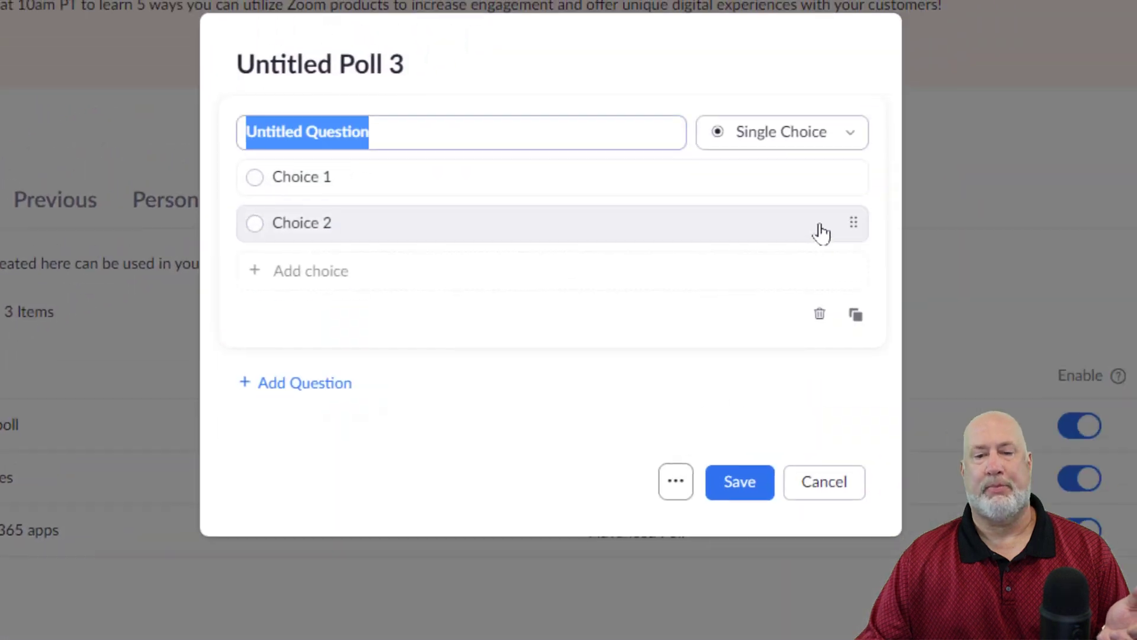
left_click(711, 181)
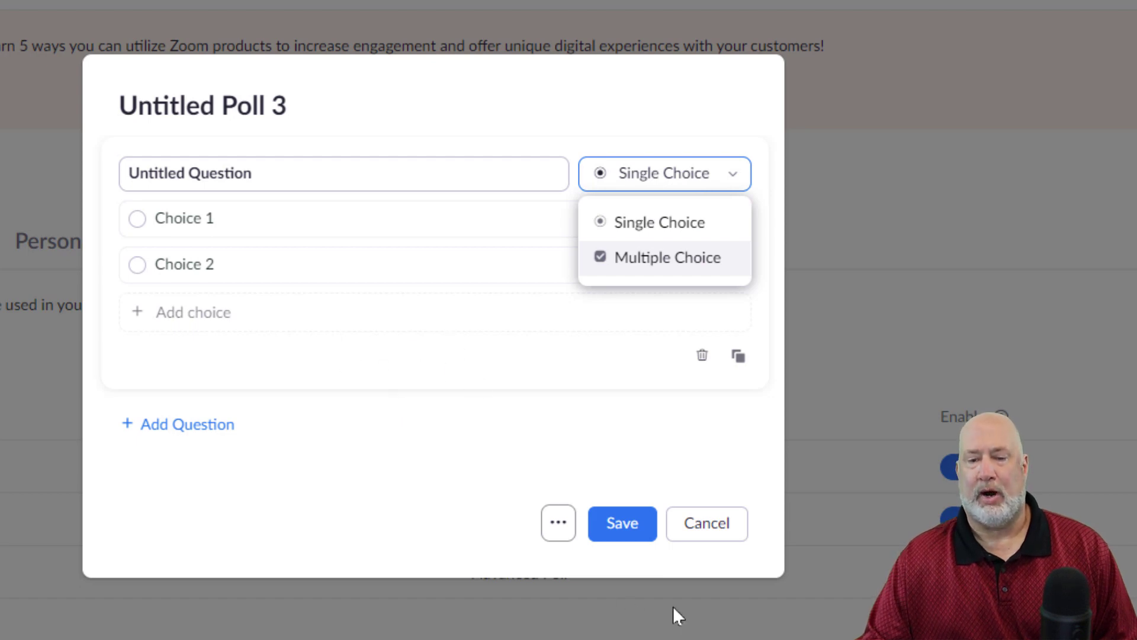
left_click(708, 530)
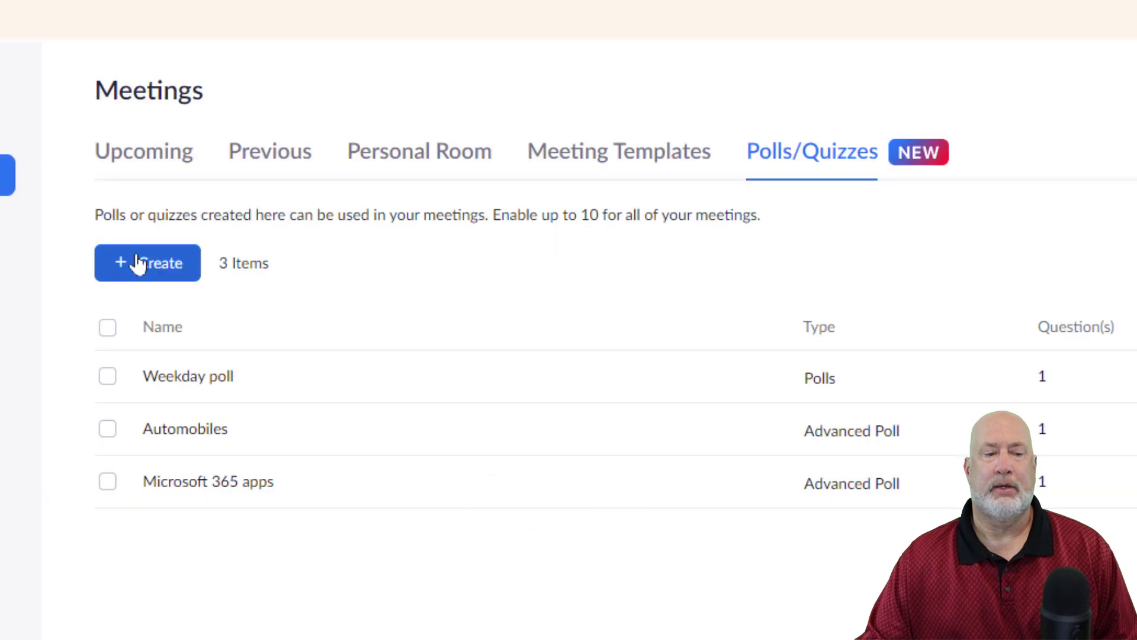
Start a new advanced poll, keeping the question single choice, optional and without dropdown display.
left_click(134, 261)
left_click(222, 432)
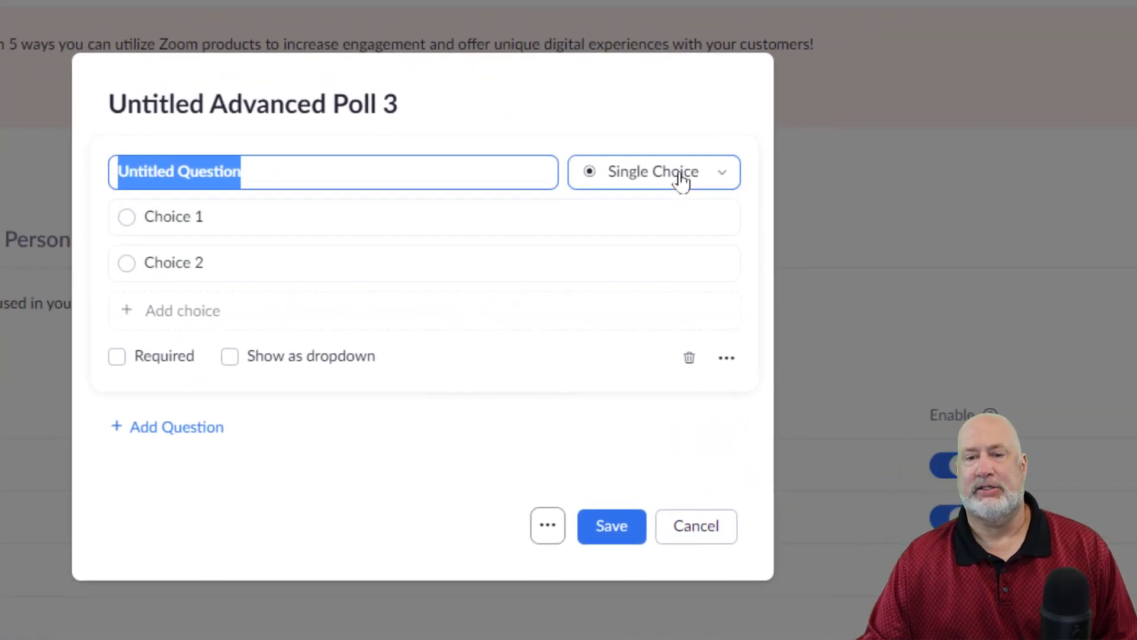
left_click(1027, 88)
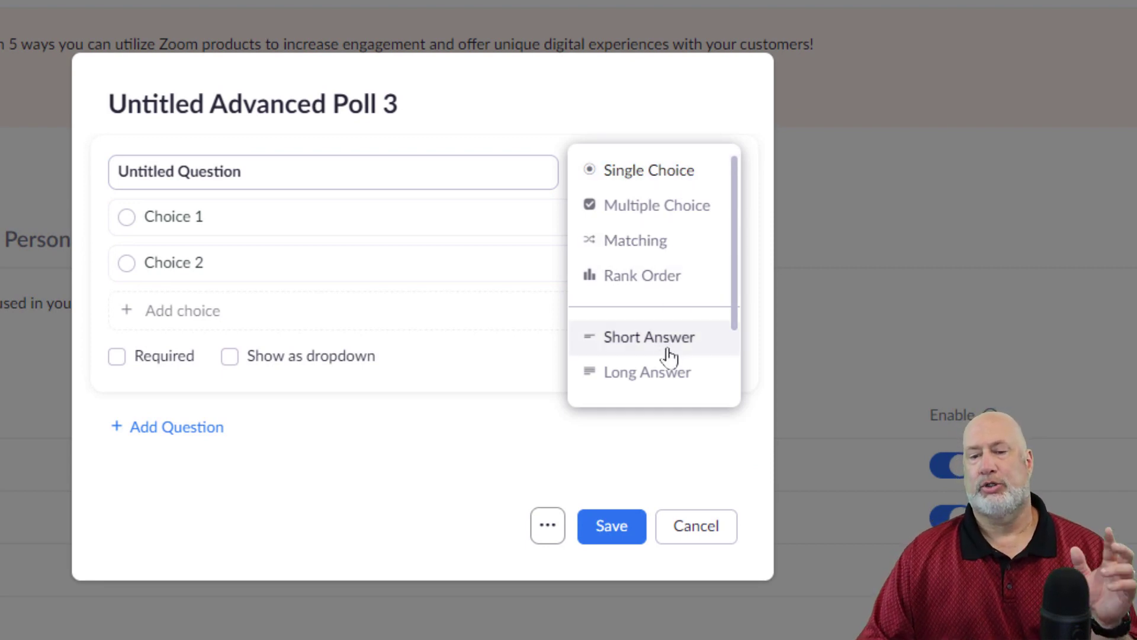
left_click(675, 180)
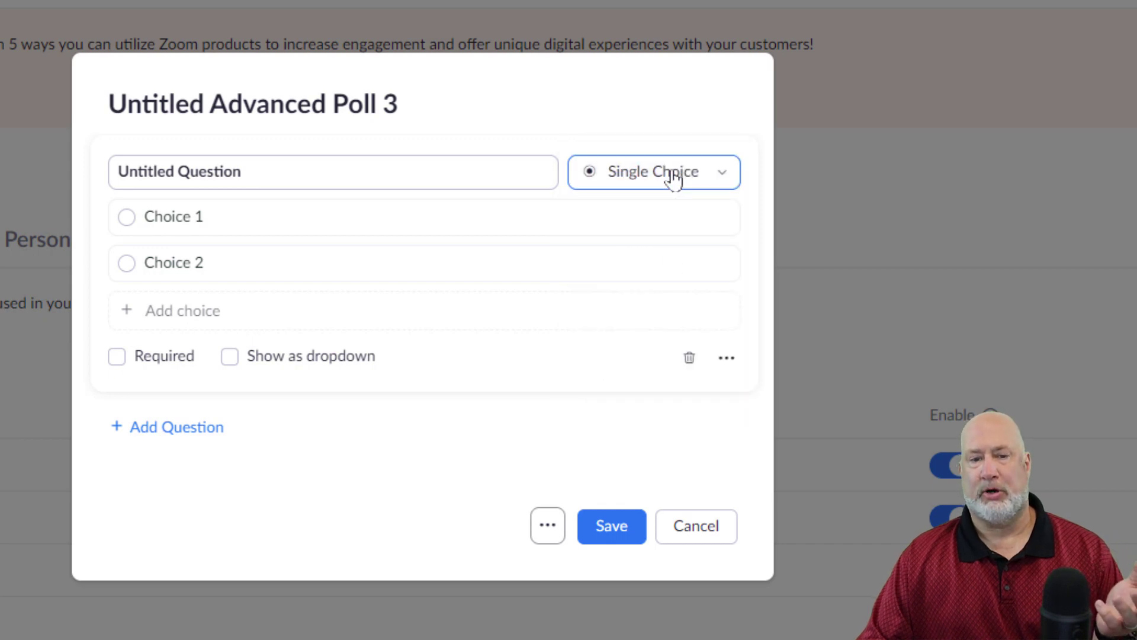
left_click(264, 360)
left_click(228, 363)
left_click(138, 365)
left_click(170, 362)
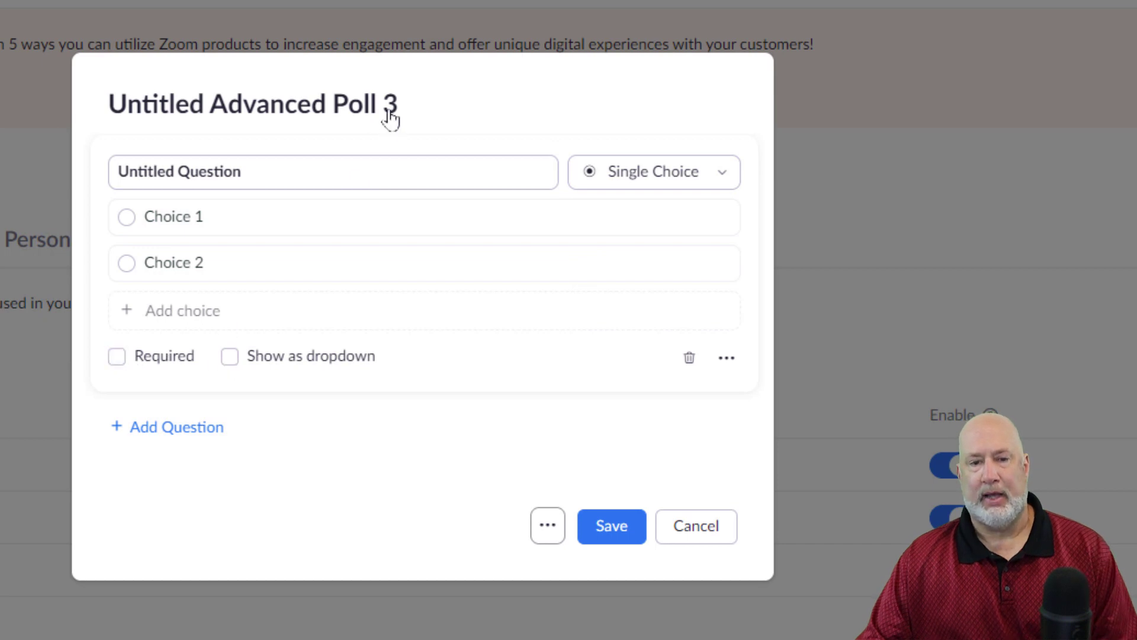
Title the poll 'Remote work' and enter the question 'Do you enjoy working remotely?'.
left_click(392, 109)
type("Rem")
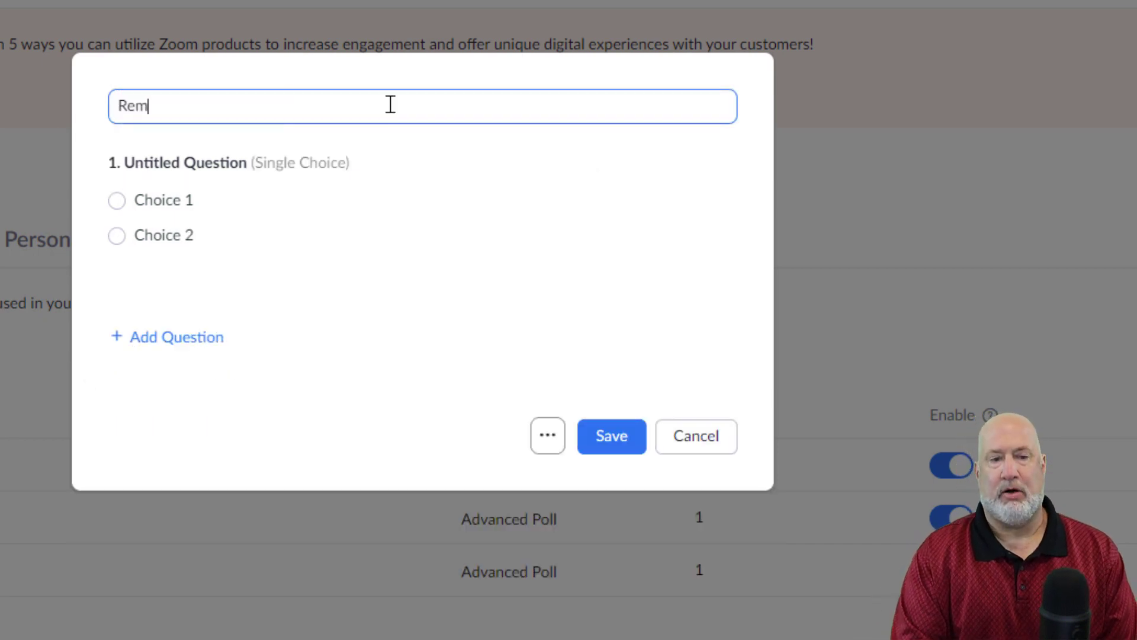
type("ote work")
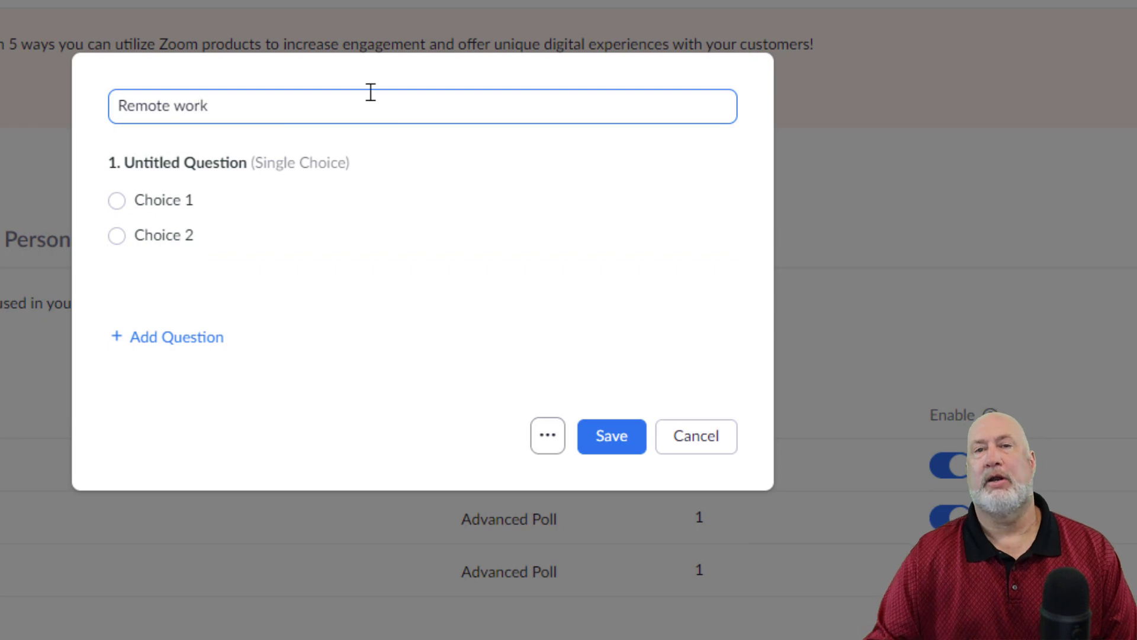
left_click(170, 168)
left_click(170, 168)
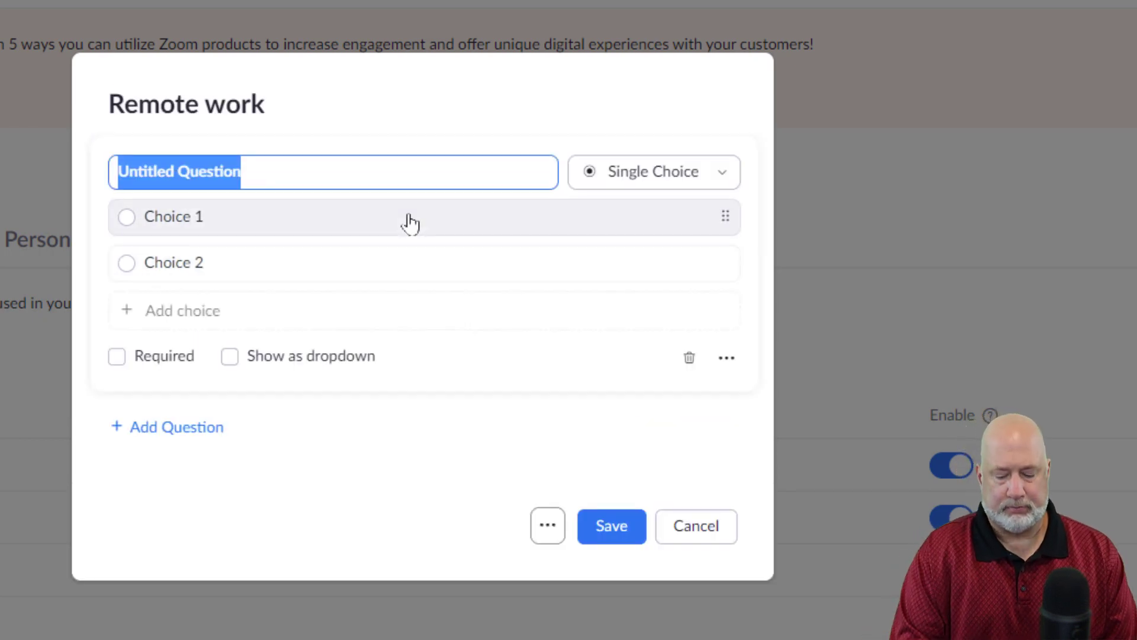
type("Do you enjoy working remotely?")
Replace the two answer placeholders with 'Yes' and 'No'.
left_click(230, 233)
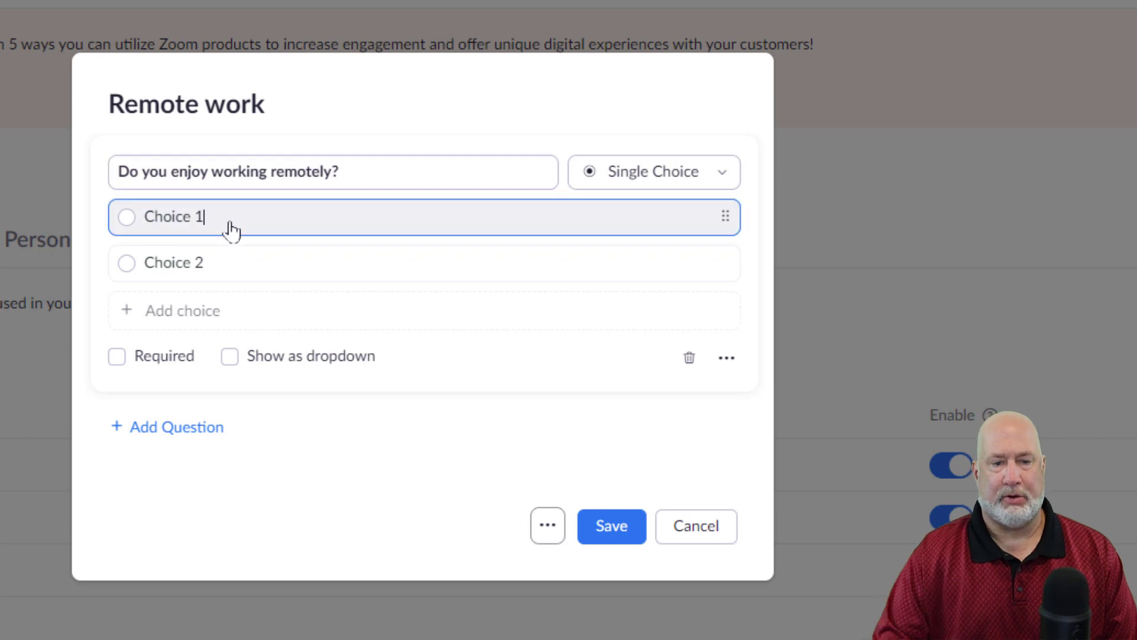
key("BackSpace")
key("BackSpace")
key("BackSpace")
key("BackSpace")
key("BackSpace")
key("BackSpace")
key("BackSpace")
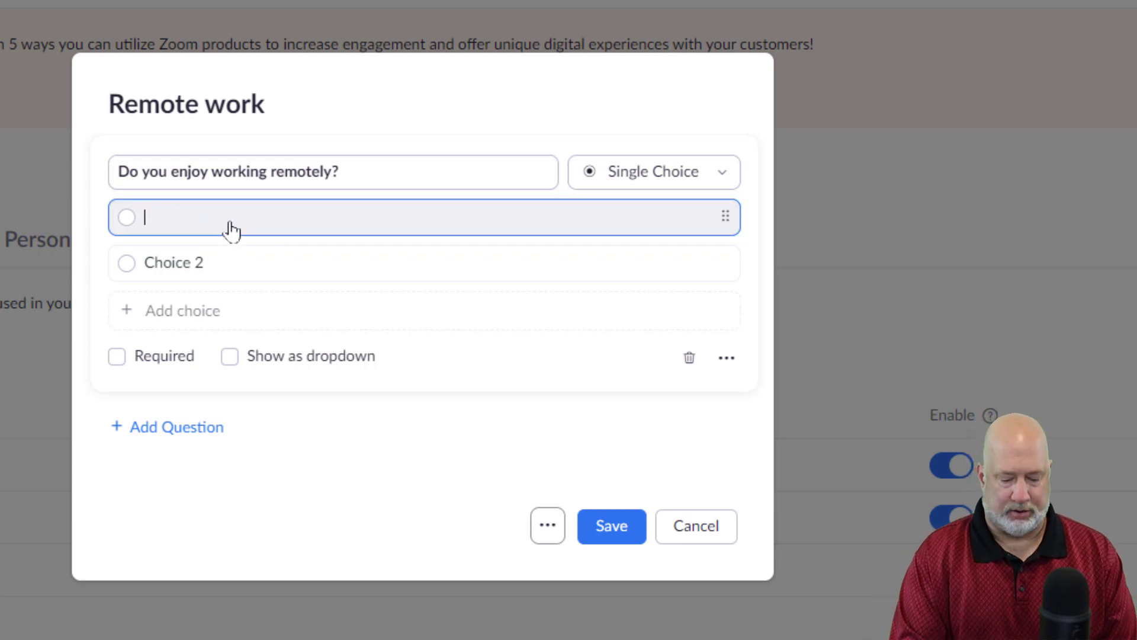
type("Yes")
key("Tab")
key("BackSpace")
key("BackSpace")
key("BackSpace")
key("BackSpace")
key("BackSpace")
key("BackSpace")
key("BackSpace")
type("No")
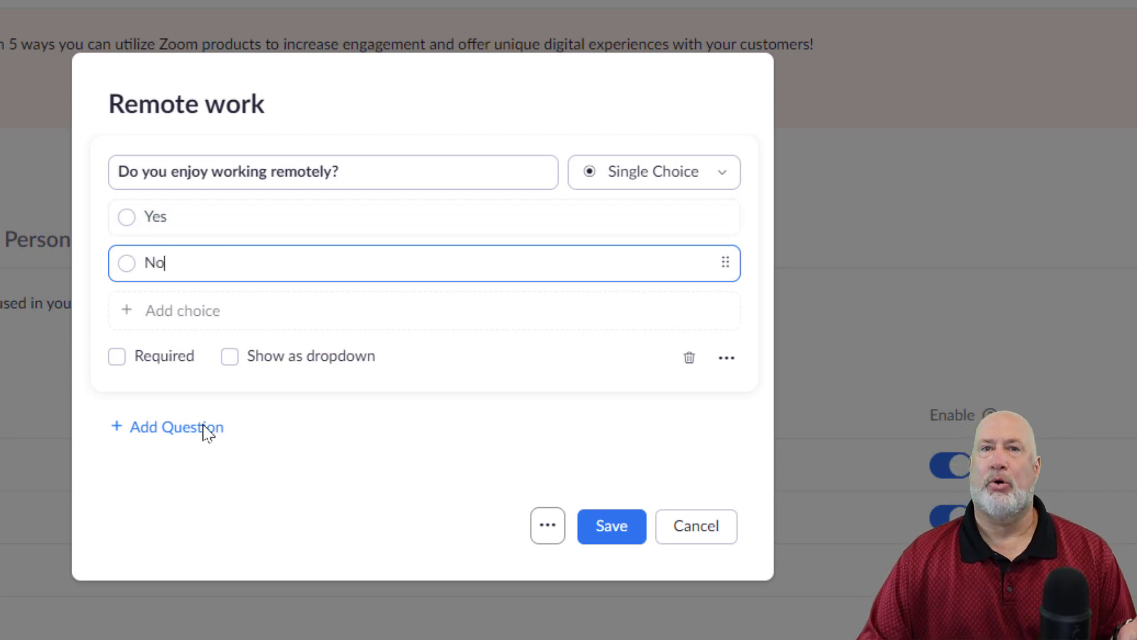
Save the Remote work poll so it joins the library as an enabled fourth item.
left_click(626, 540)
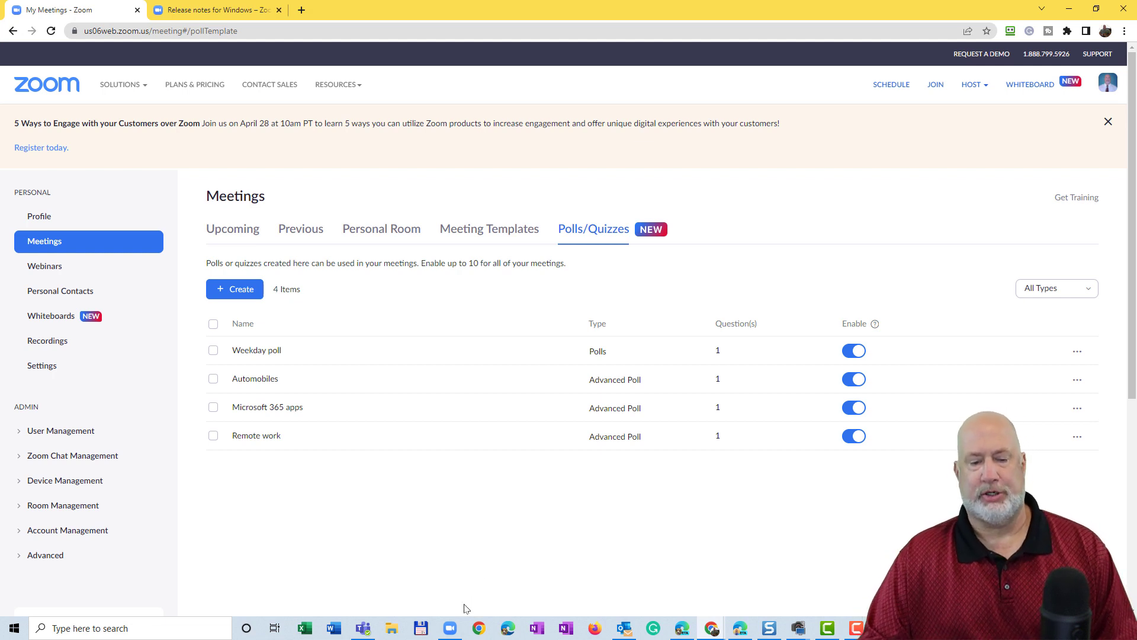
Check for updates in the Zoom client and confirm it is up to date at 5.10.4.
left_click(450, 631)
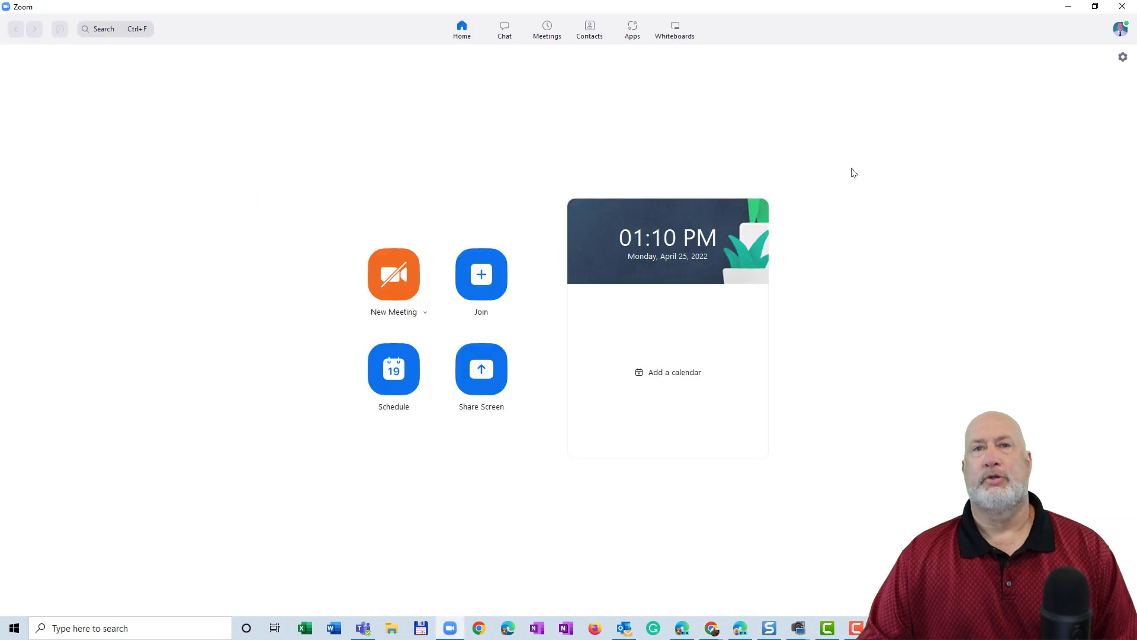
left_click(1117, 34)
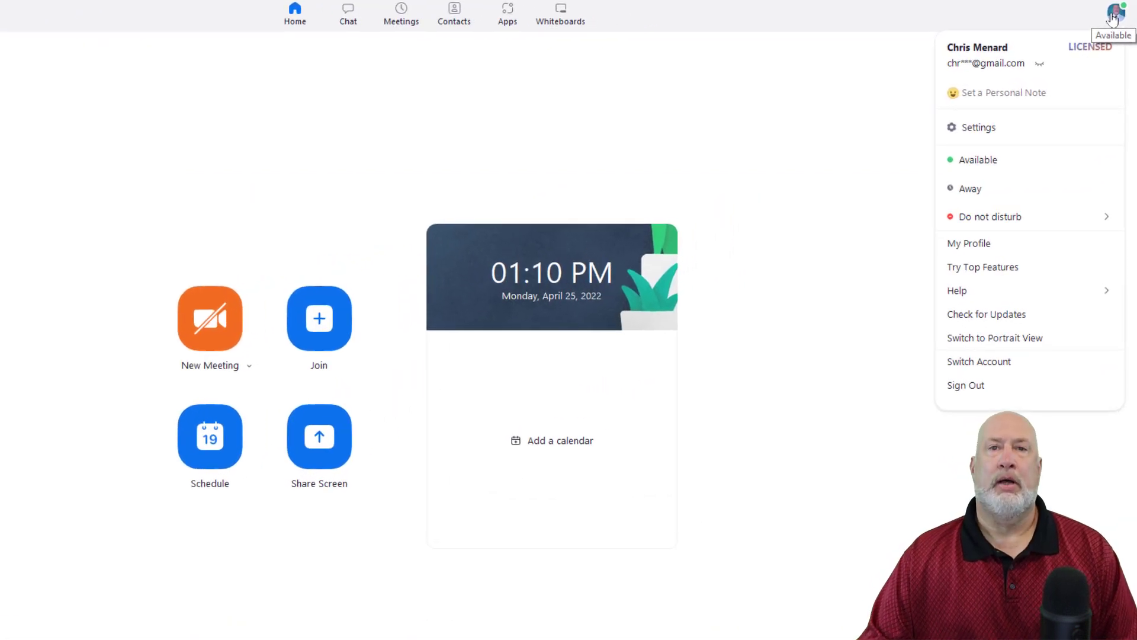
left_click(1001, 314)
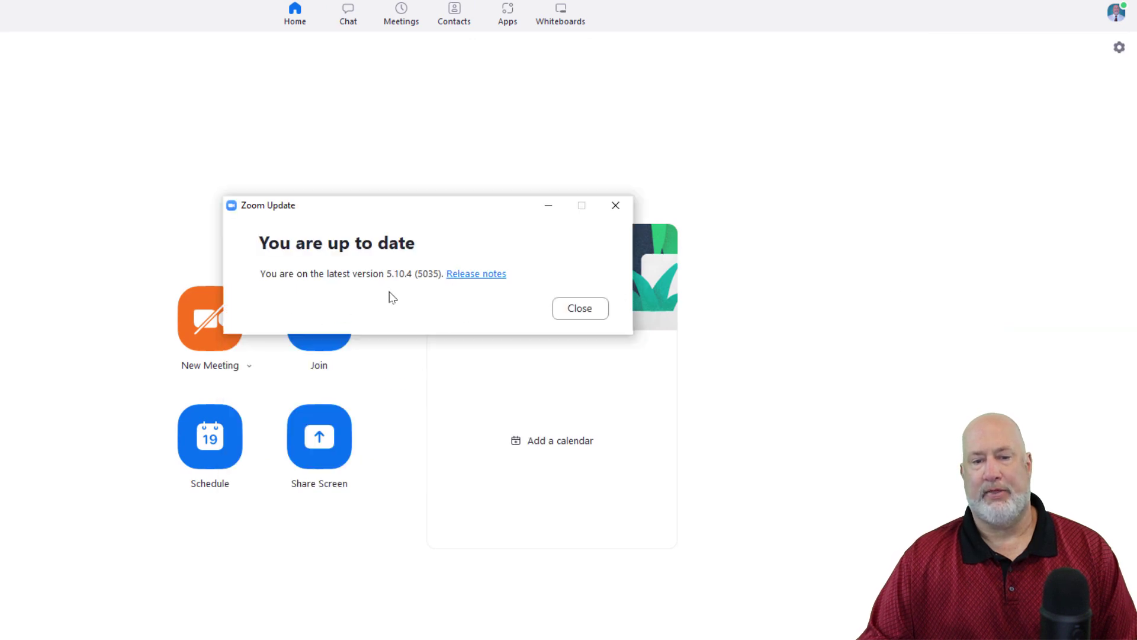
left_click(602, 308)
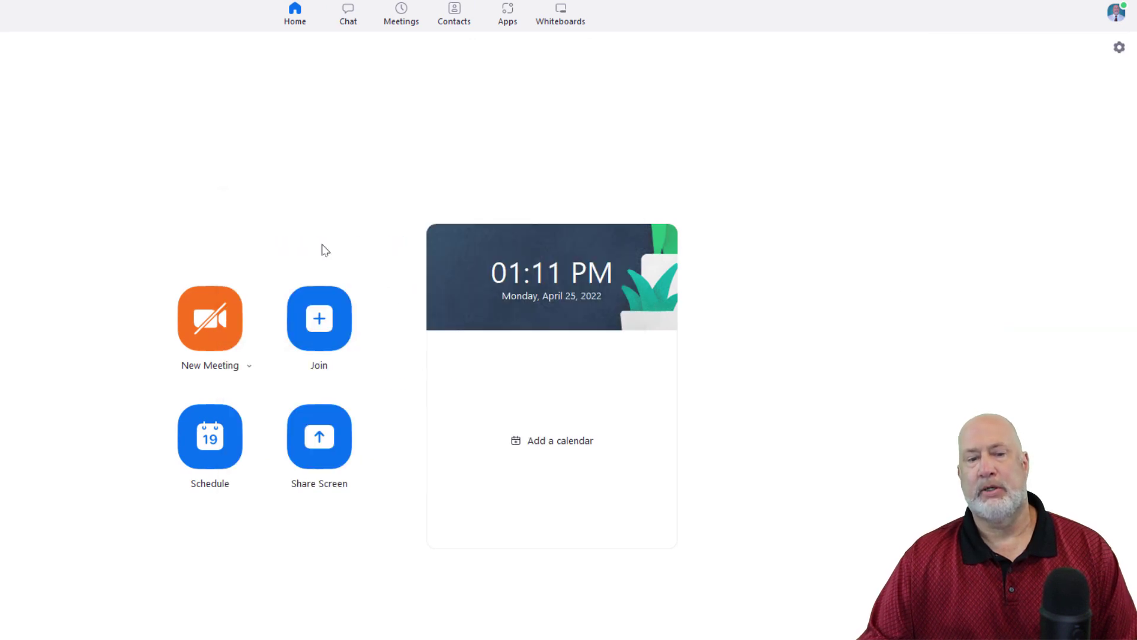
Start a new instant meeting without video.
left_click(249, 366)
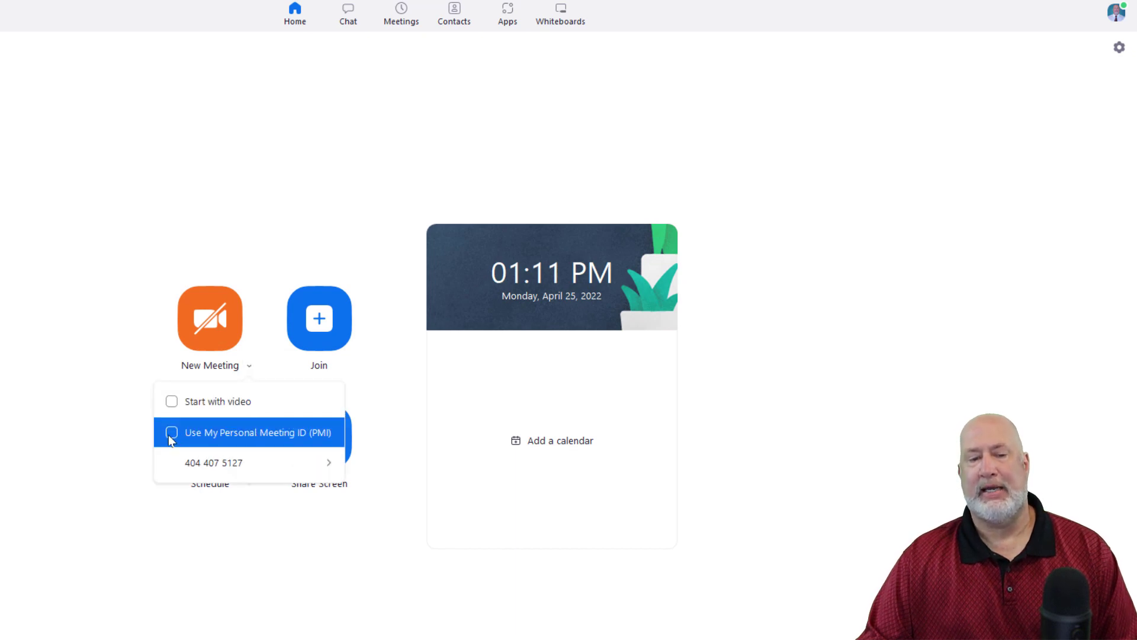
left_click(290, 232)
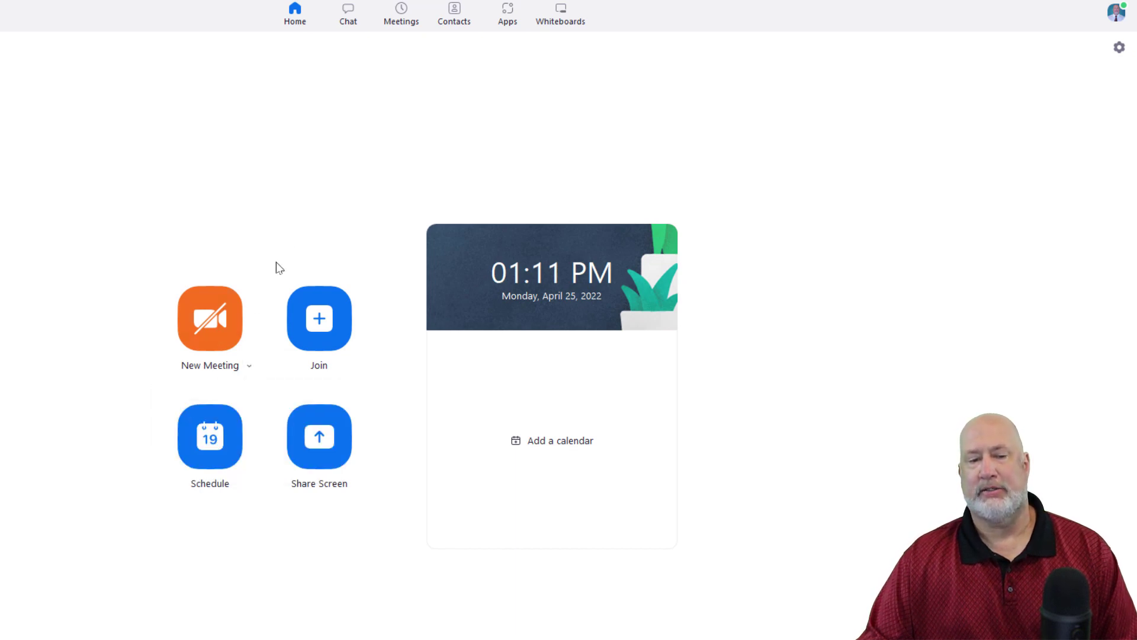
left_click(228, 334)
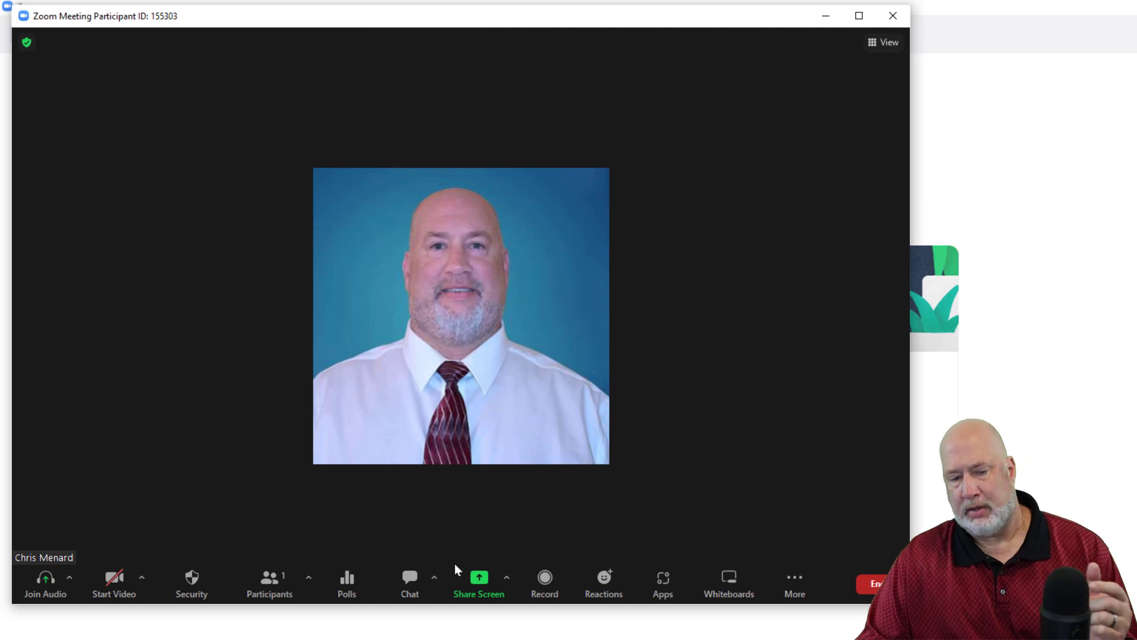
left_click(357, 580)
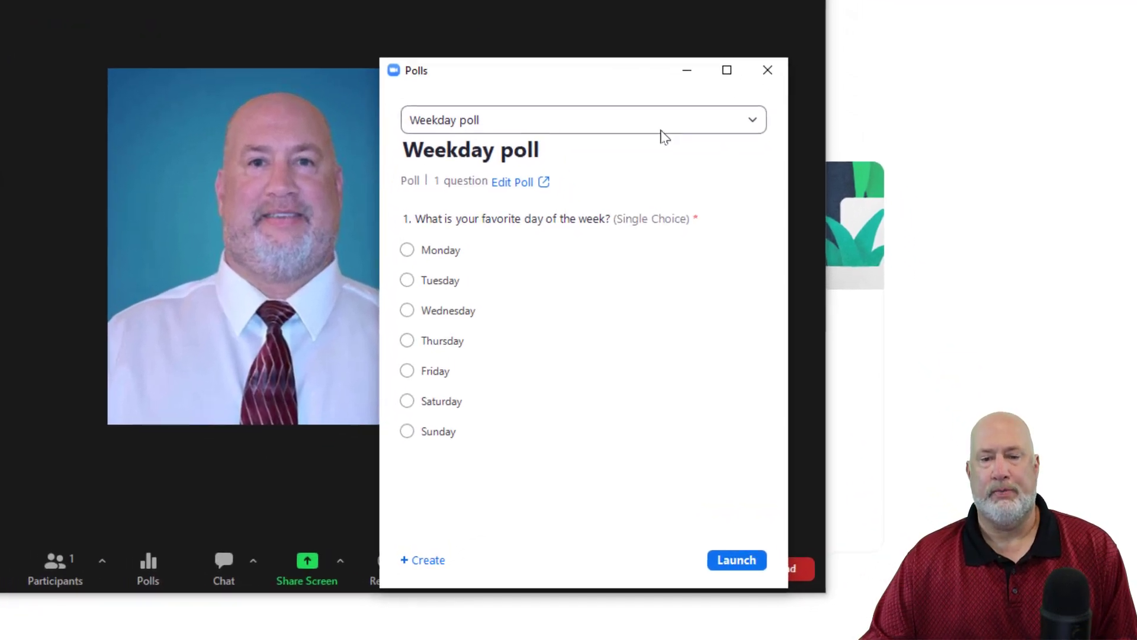
left_click(723, 121)
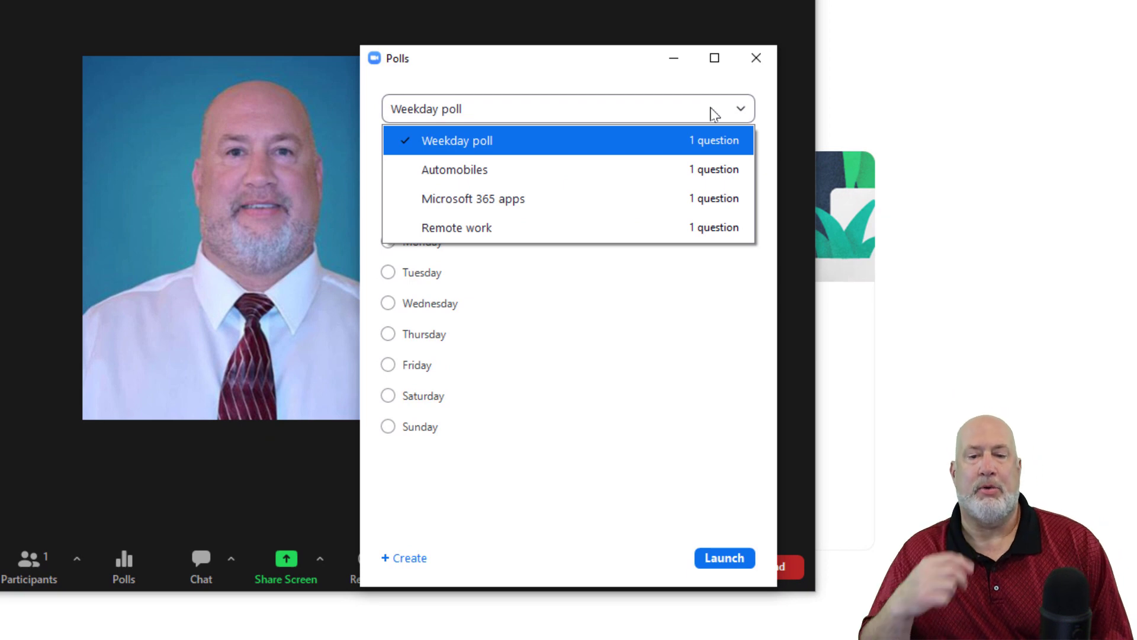
left_click(589, 229)
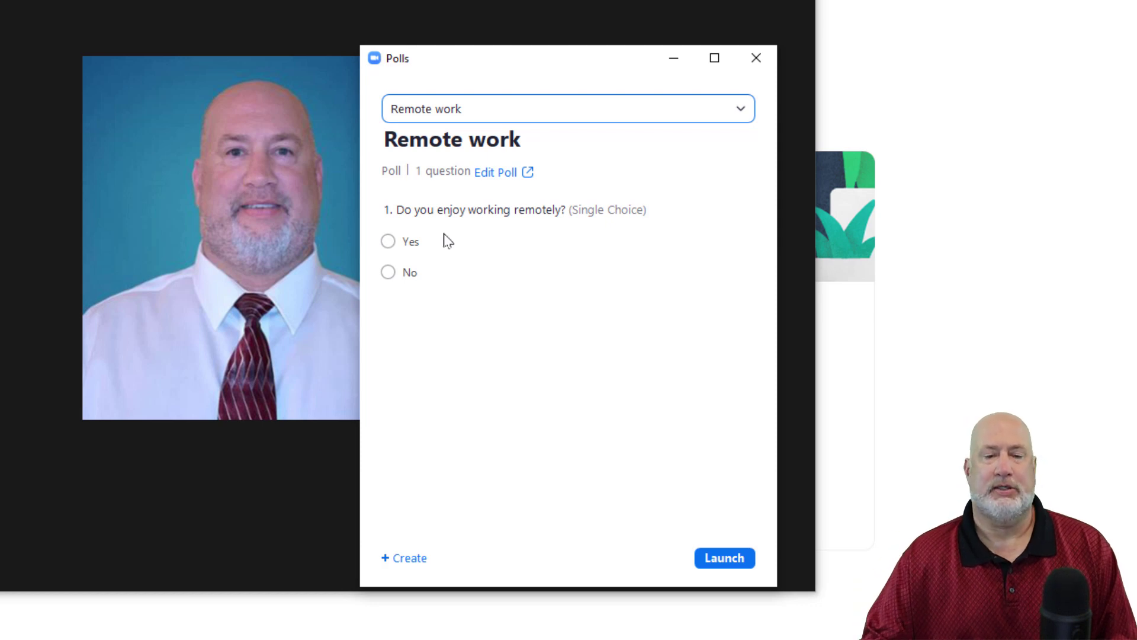
left_click(742, 118)
left_click(743, 117)
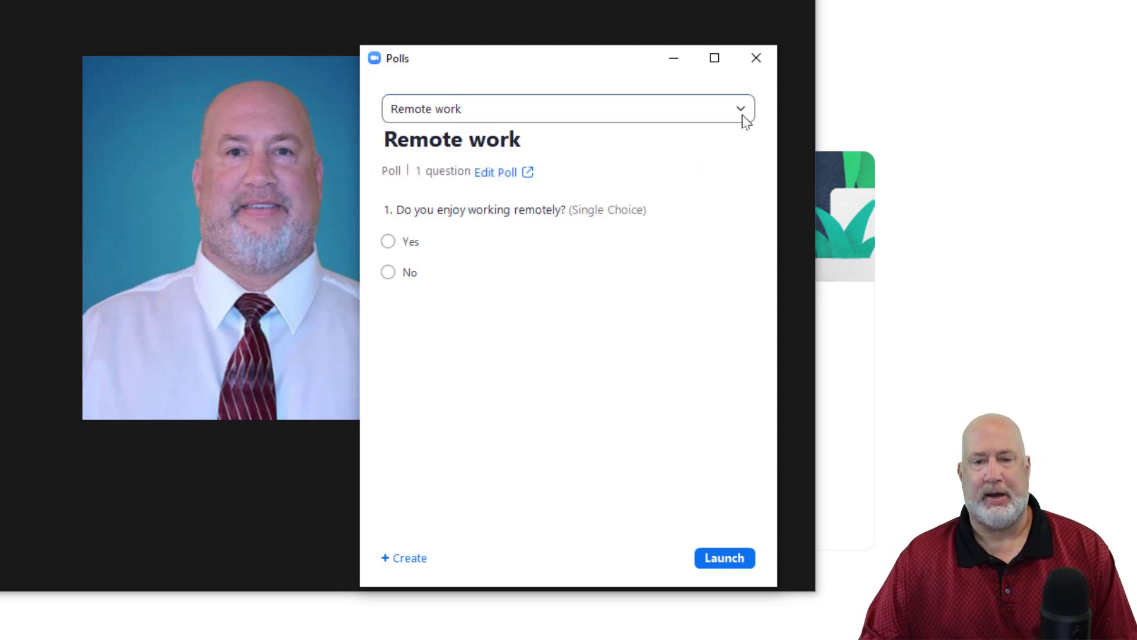
left_click(757, 56)
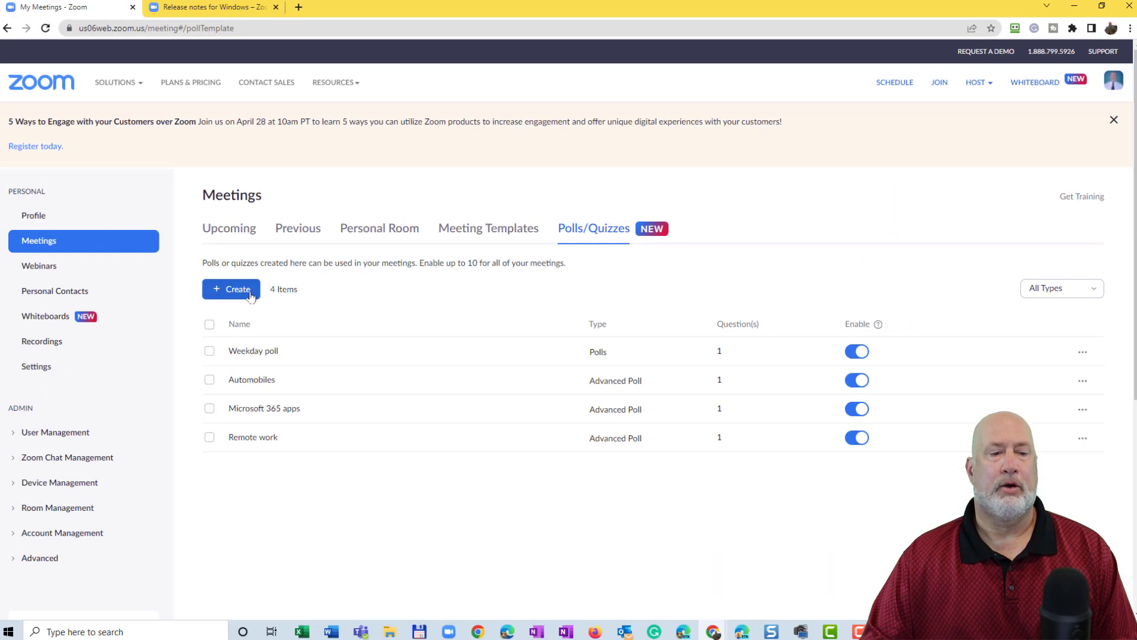
Create and save an advanced poll titled 'test2' with the single-choice question 'test'.
left_click(234, 288)
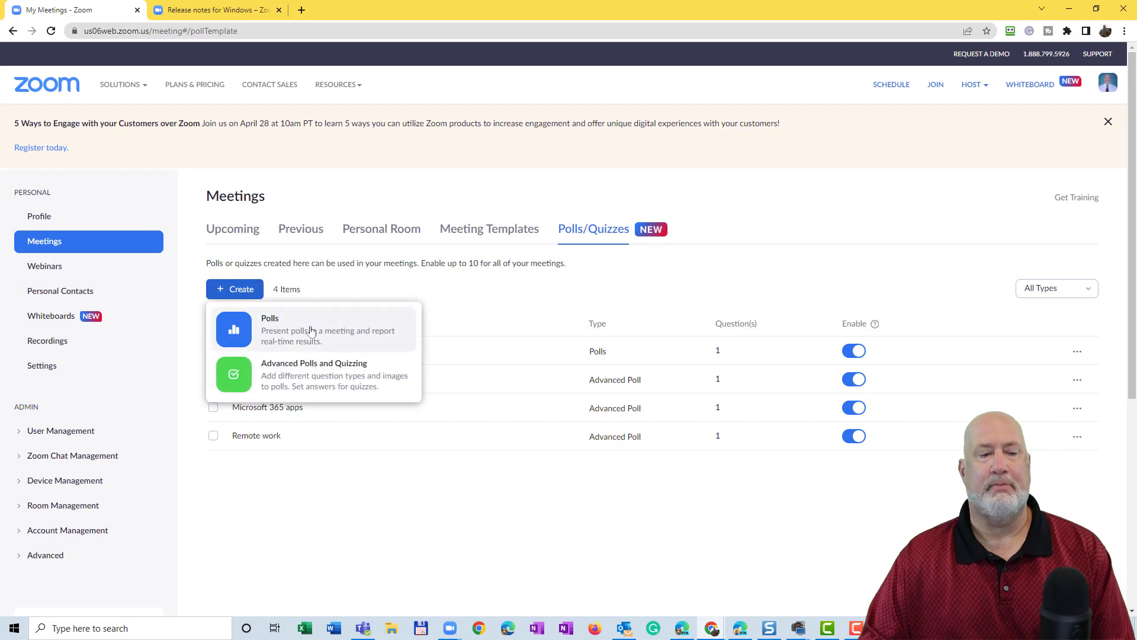
left_click(273, 369)
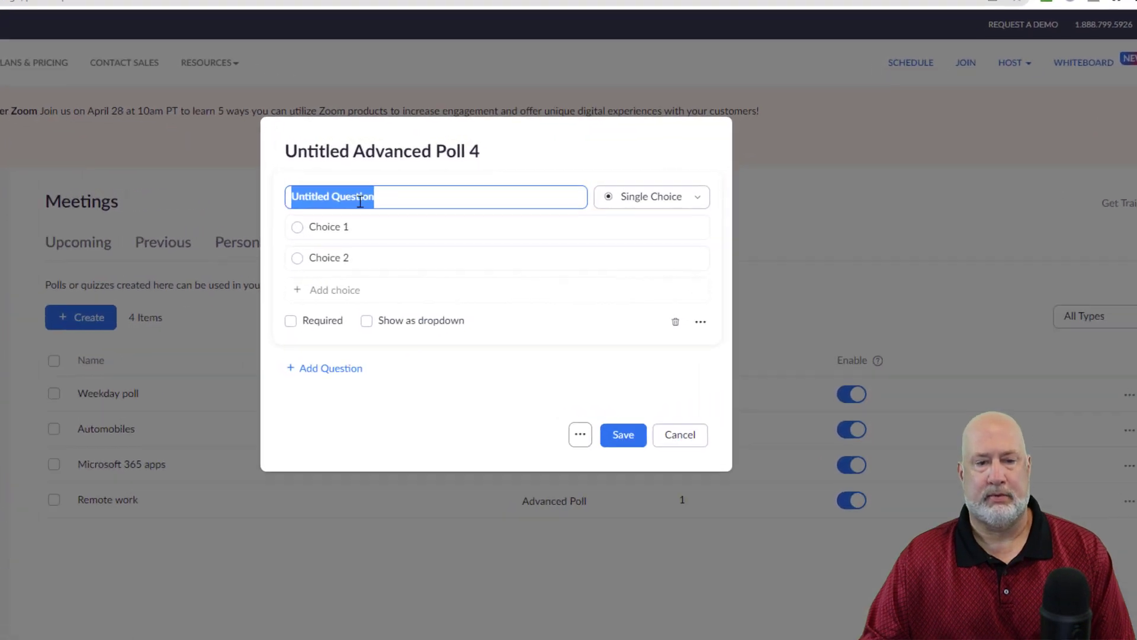
type("test")
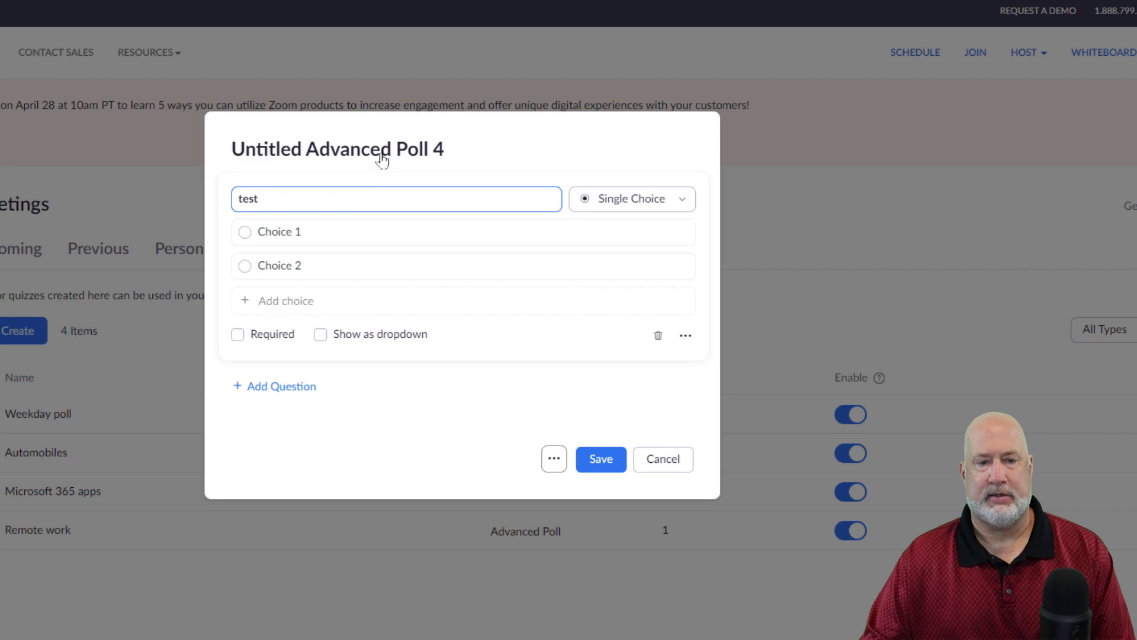
left_click(381, 157)
type("test2")
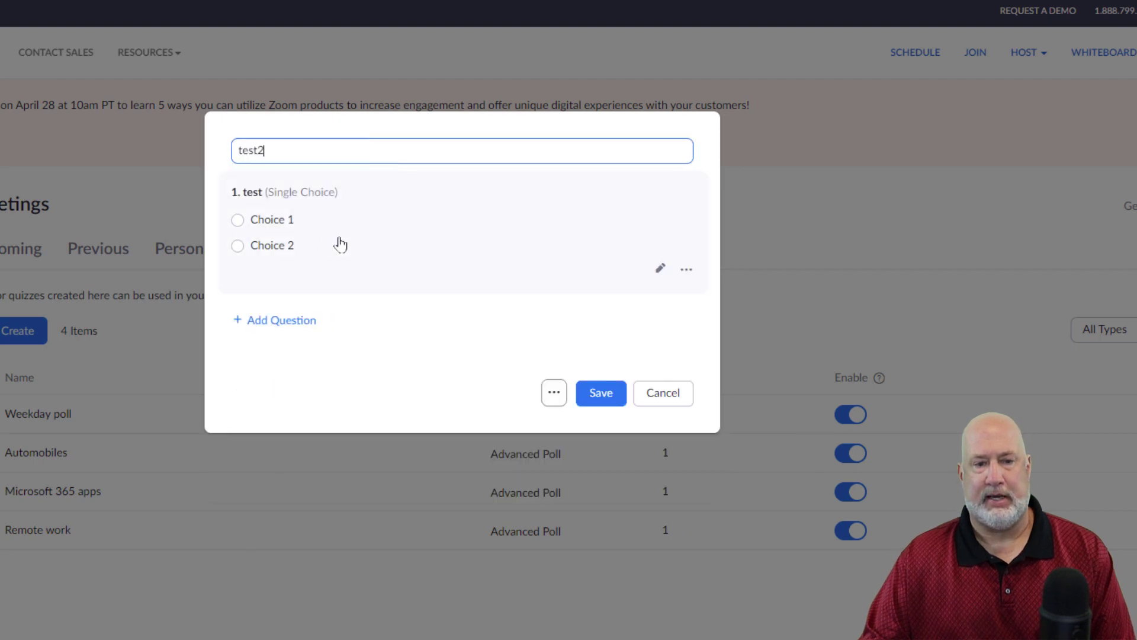
left_click(600, 393)
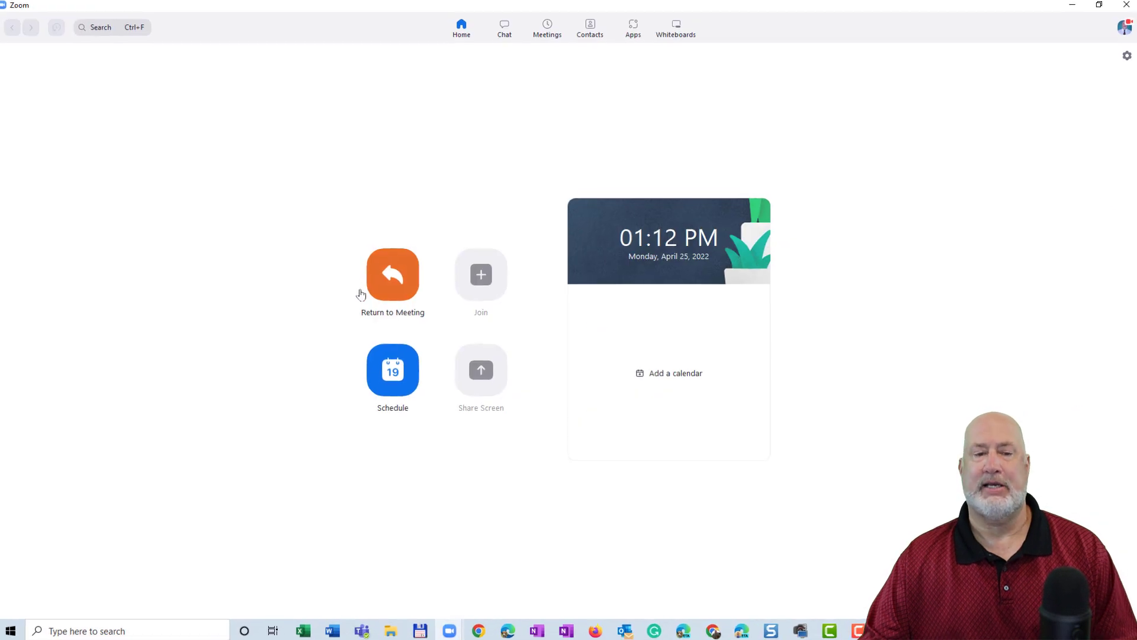
Return to the meeting and list its polls, confirming test2 appears among the five.
left_click(385, 278)
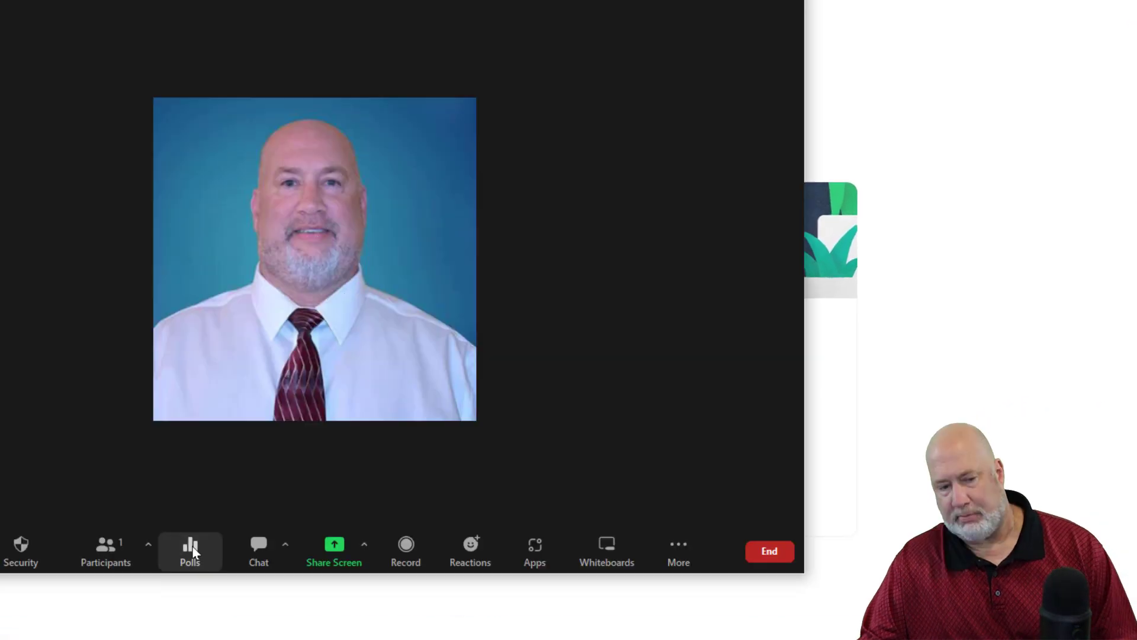
left_click(276, 469)
left_click(659, 152)
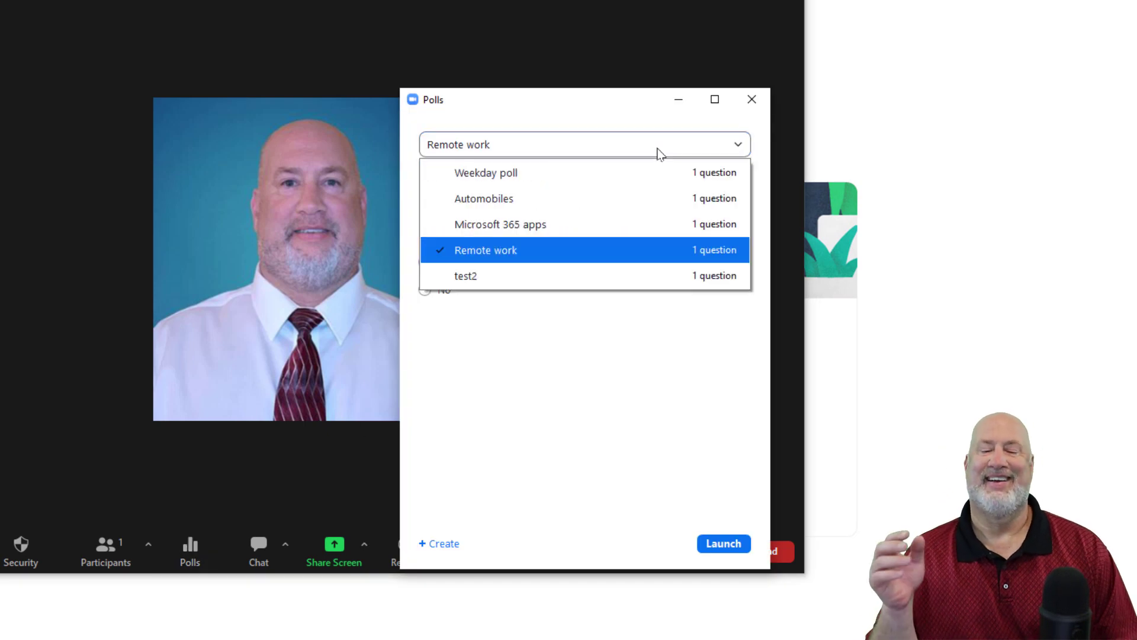